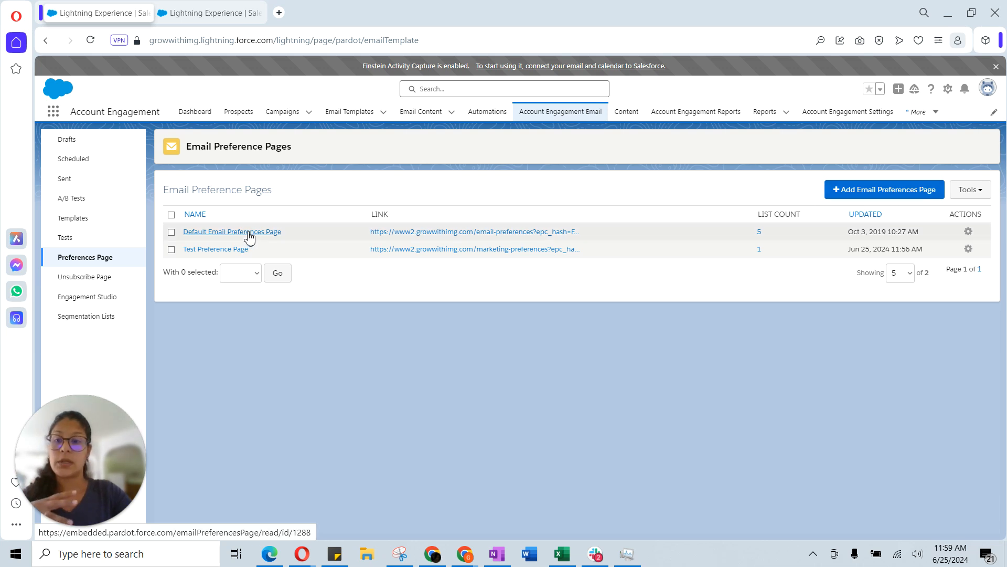
# Open the Test Preference Page for editing and review its title, campaign, layout template, tracker domain, vanity URL and associated lists.
pyautogui.click(237, 256)
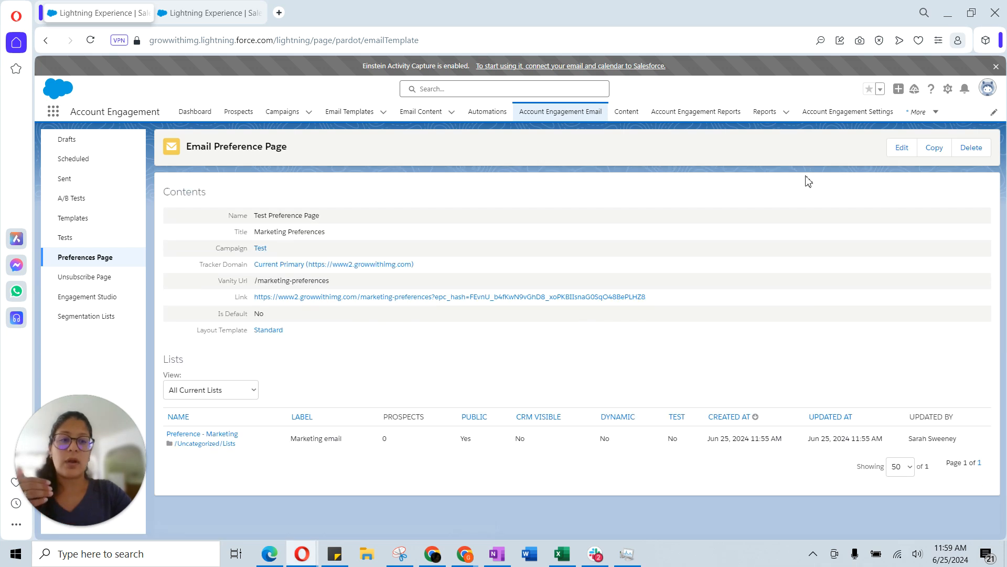
pyautogui.click(898, 151)
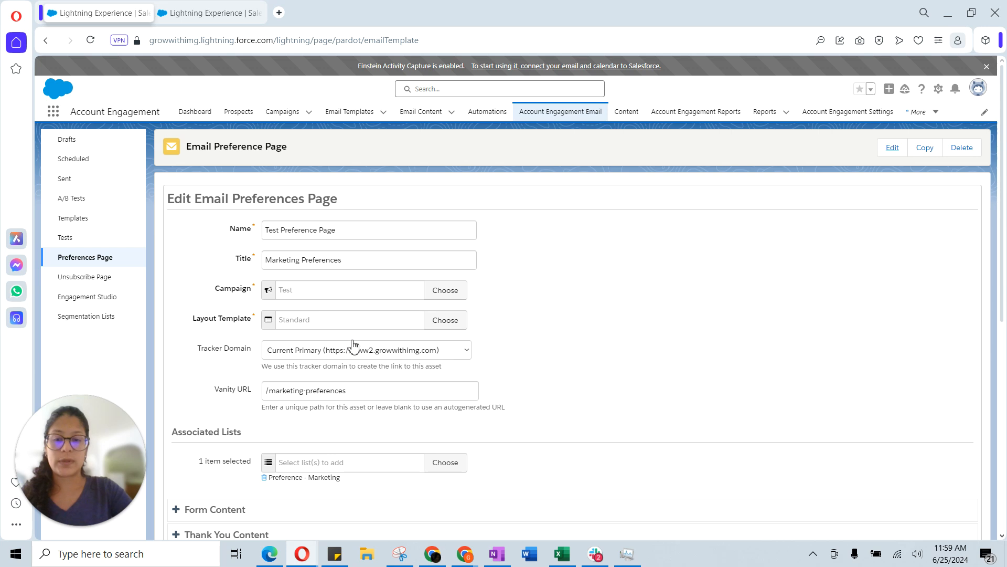
pyautogui.scroll(-1, 287, 396)
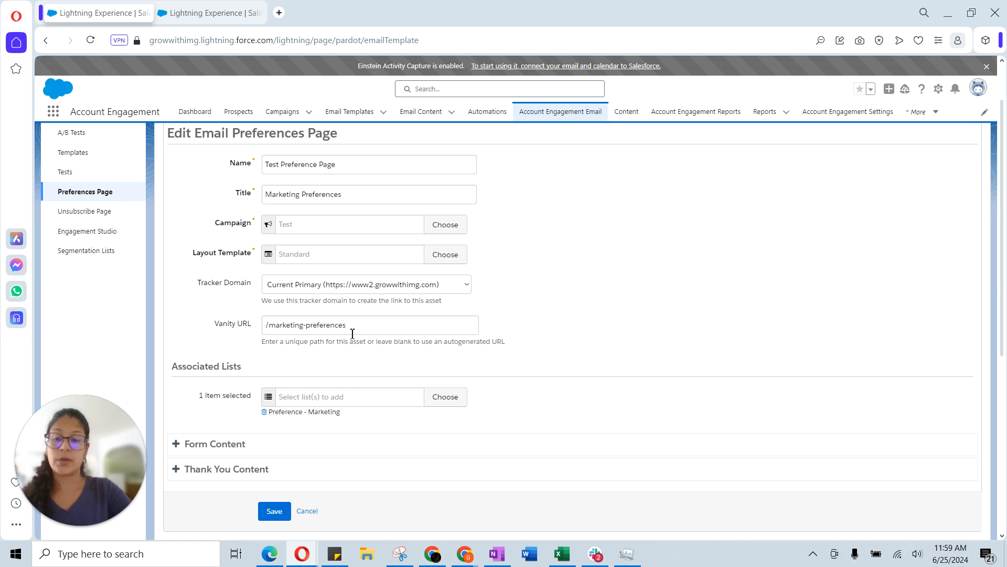
pyautogui.scroll(-1, 341, 409)
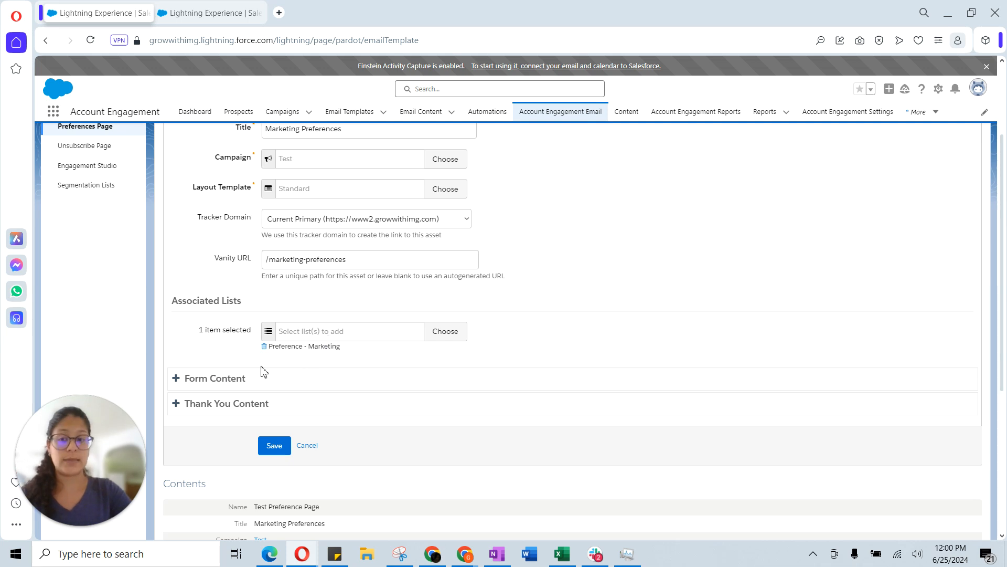
# Expand Form Content and examine the before and after form text, email label and error, unsubscribe texts and submit button label.
pyautogui.click(202, 386)
pyautogui.scroll(-1, 308, 388)
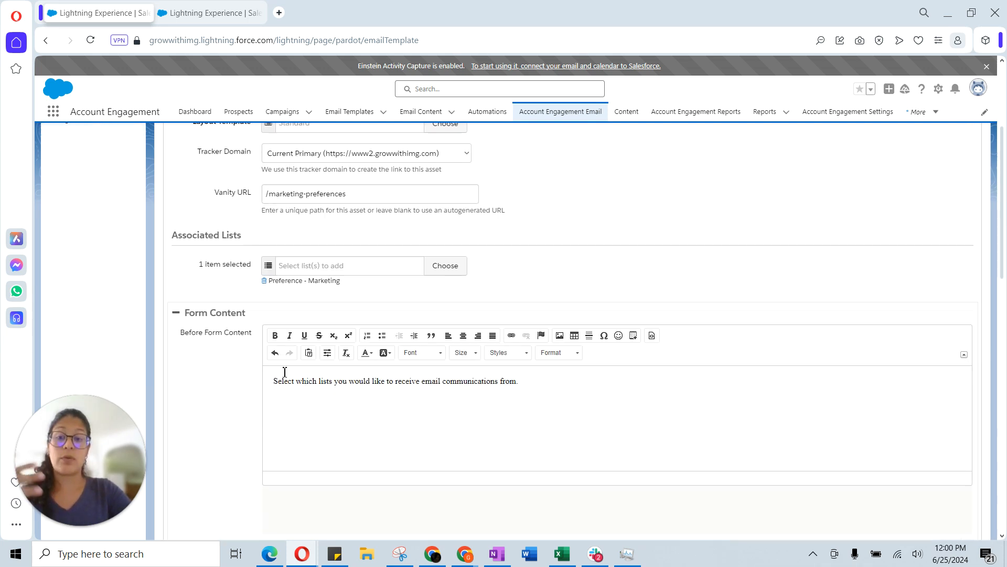
pyautogui.scroll(-1, 261, 373)
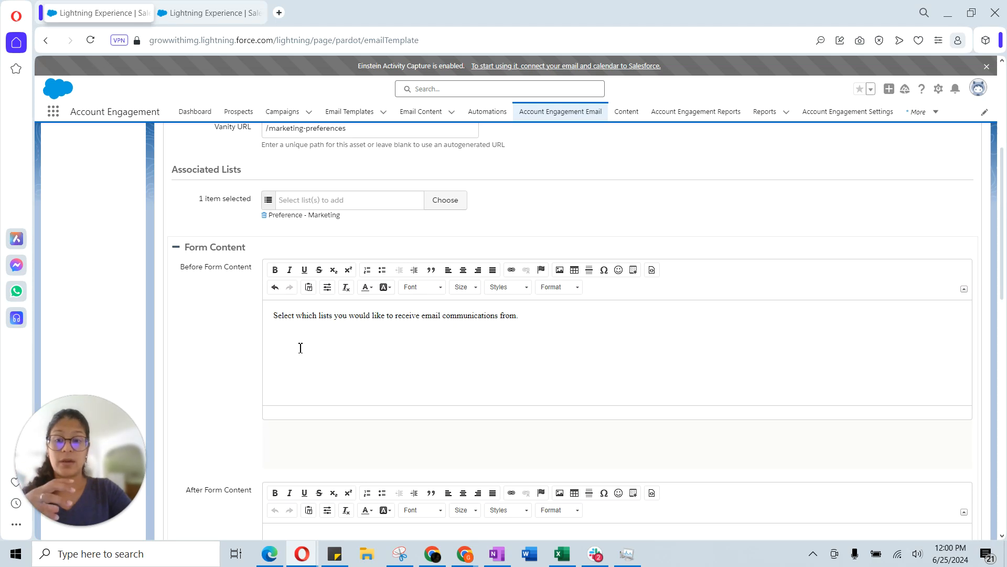
pyautogui.moveTo(272, 317); pyautogui.dragTo(521, 318)
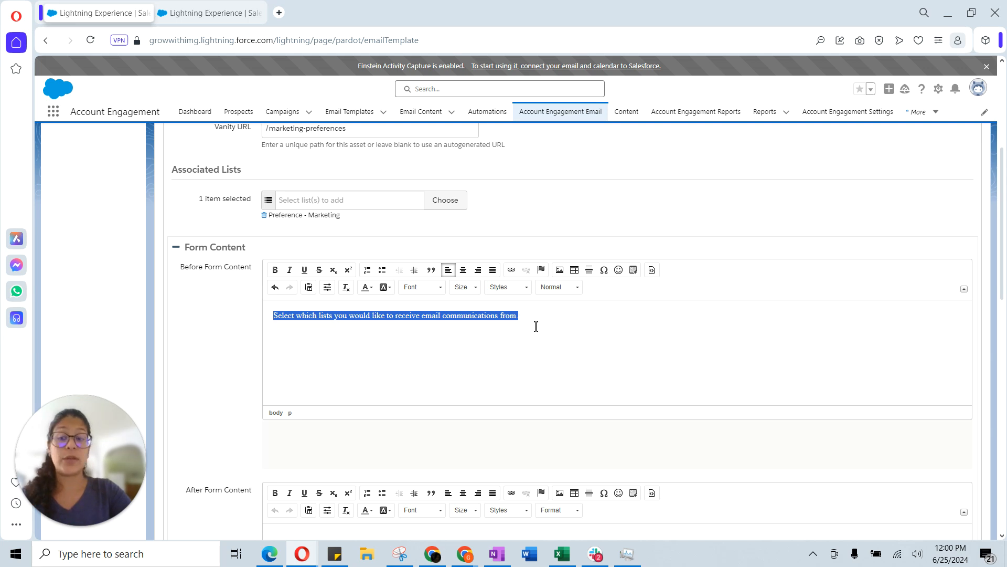
pyautogui.scroll(-2, 525, 331)
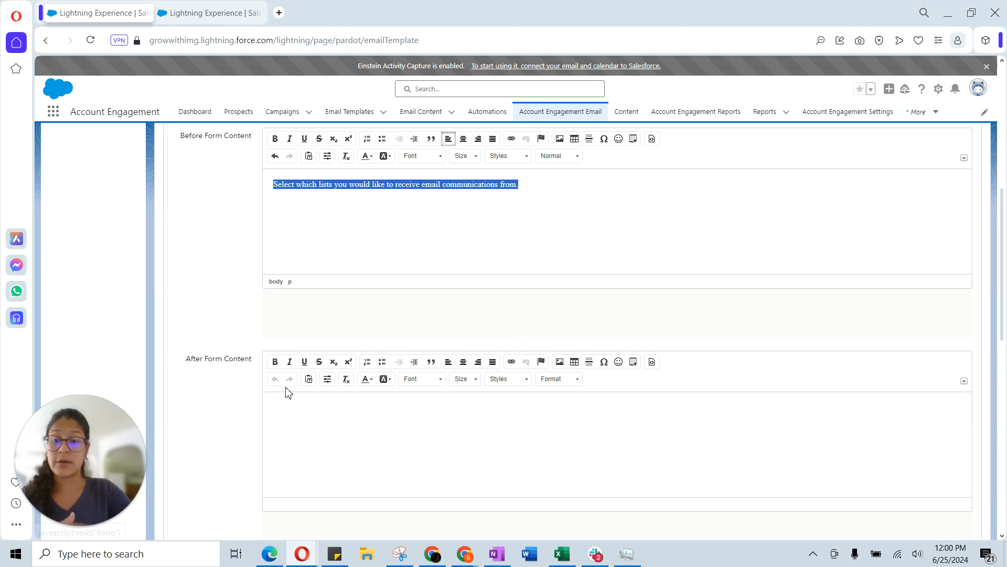
pyautogui.scroll(-2, 241, 368)
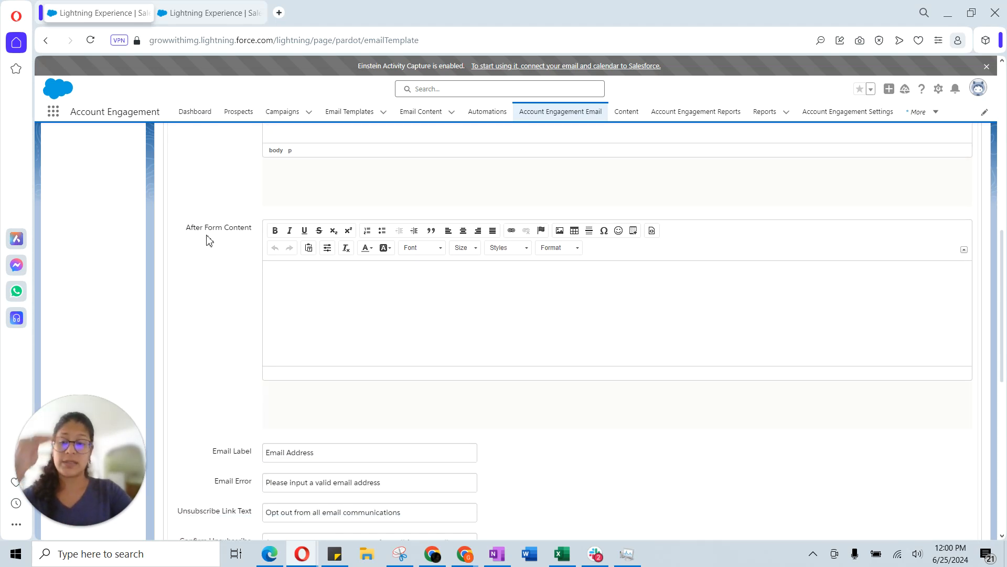
pyautogui.click(377, 289)
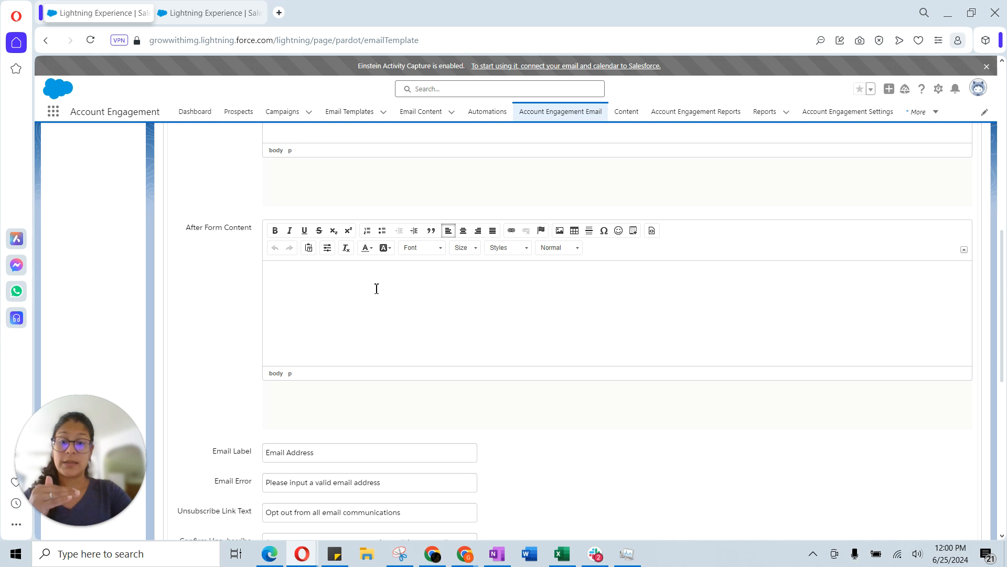
pyautogui.scroll(-3, 389, 322)
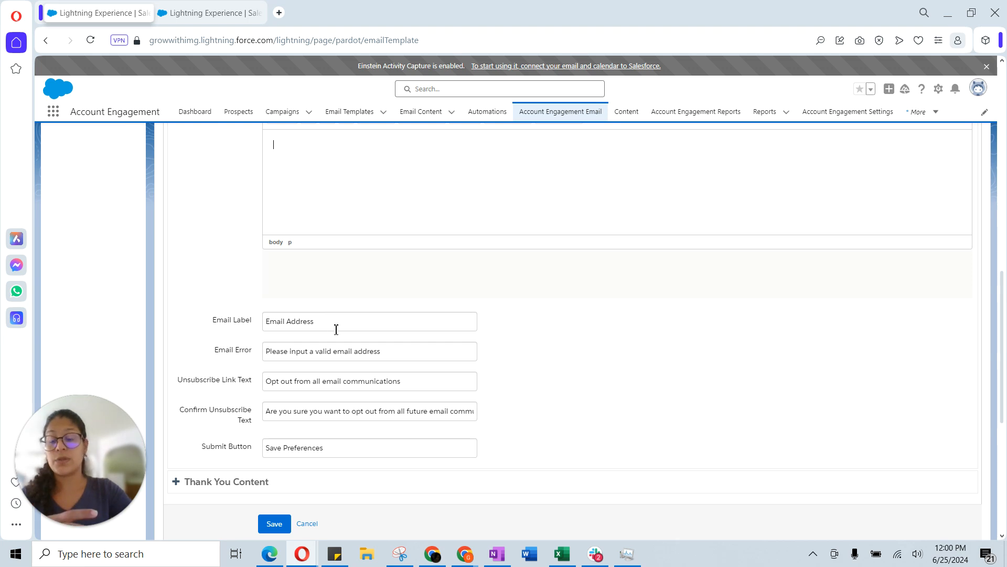
pyautogui.moveTo(382, 351); pyautogui.dragTo(255, 352)
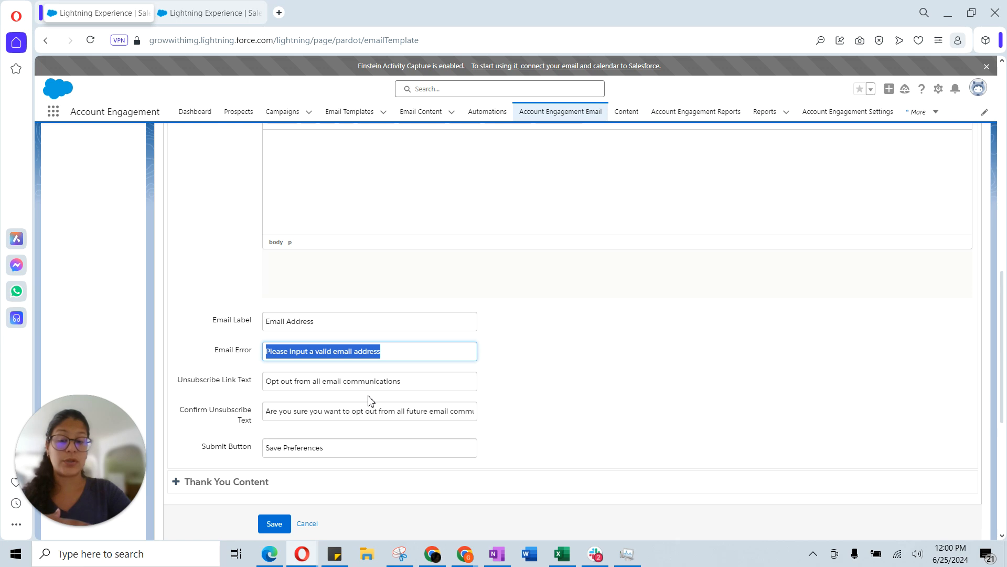
# Expand Thank You Content, review its text and the opted-in and opted-out messages, and save the preferences page.
pyautogui.click(261, 484)
pyautogui.scroll(-1, 263, 484)
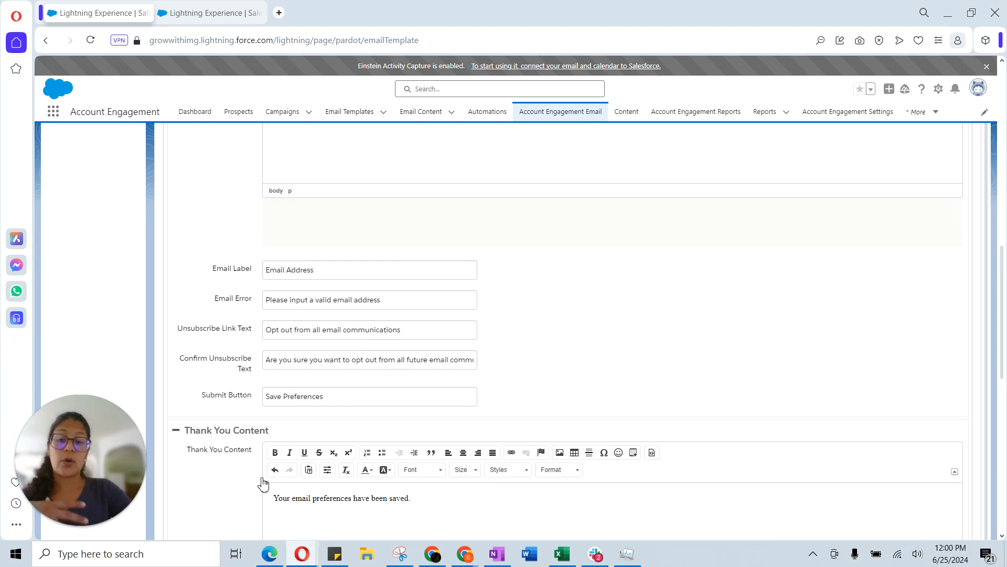
pyautogui.scroll(-5, 319, 442)
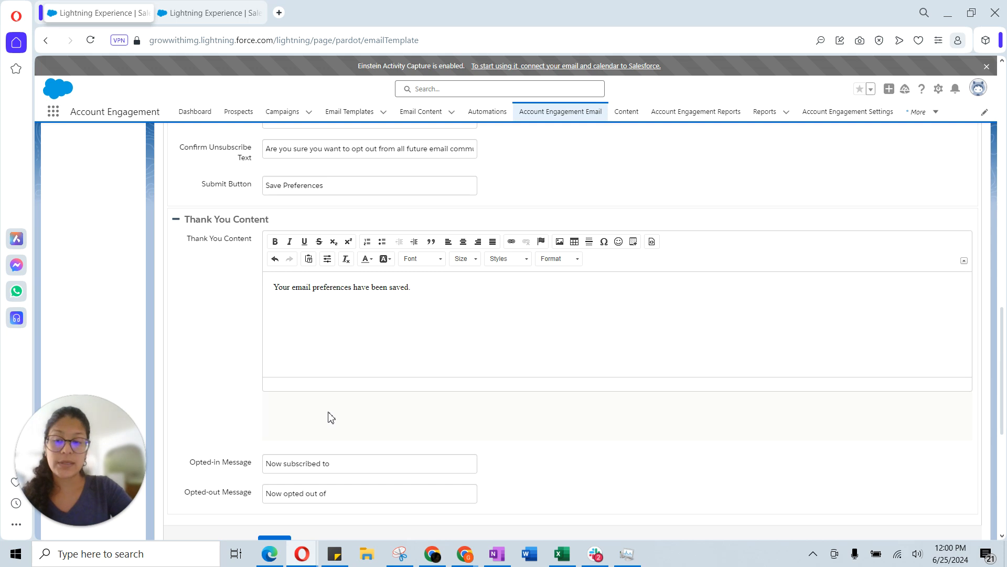
pyautogui.scroll(-1, 334, 412)
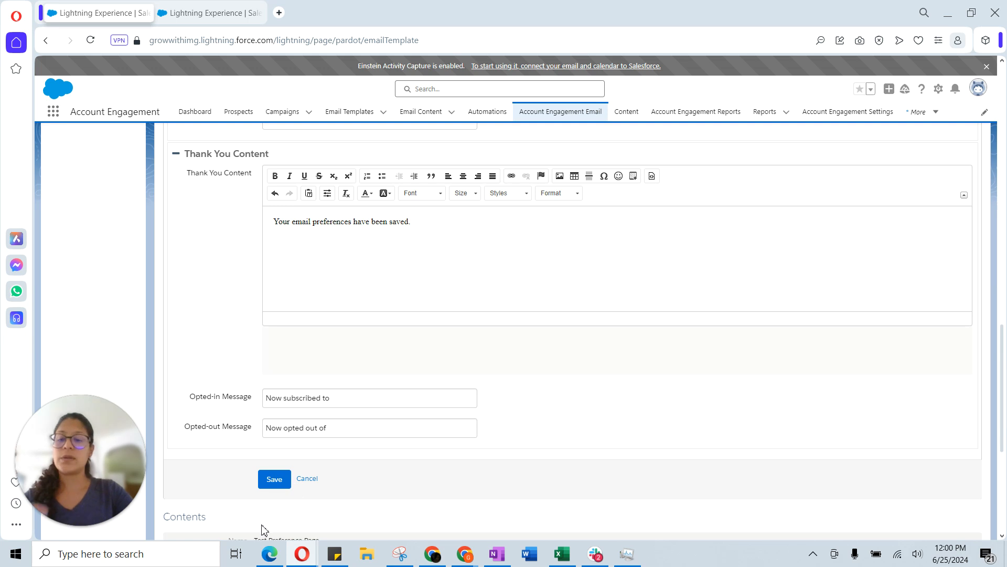
pyautogui.click(275, 479)
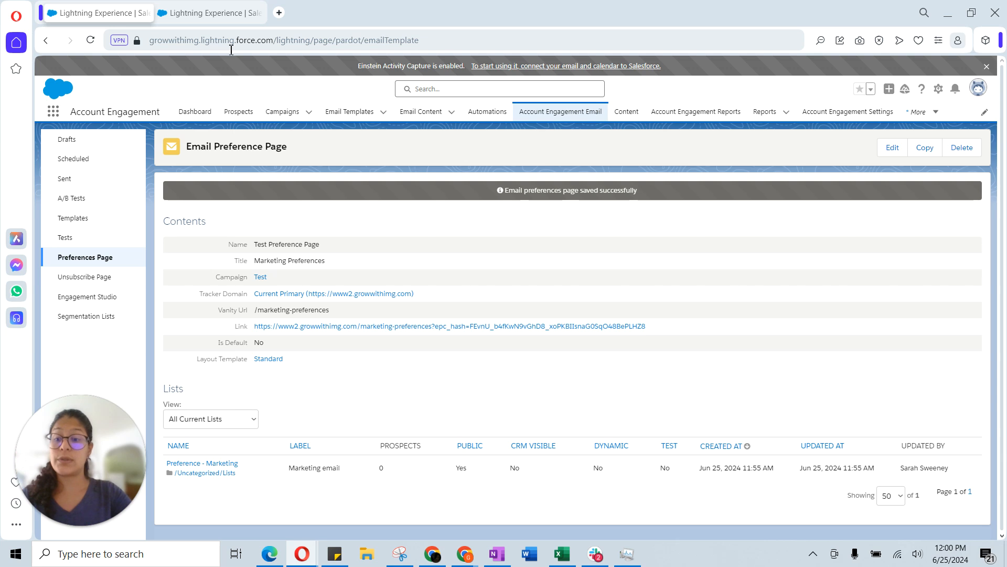
# Switch to the Prospects browser tab and open Segmentation Lists.
pyautogui.click(207, 13)
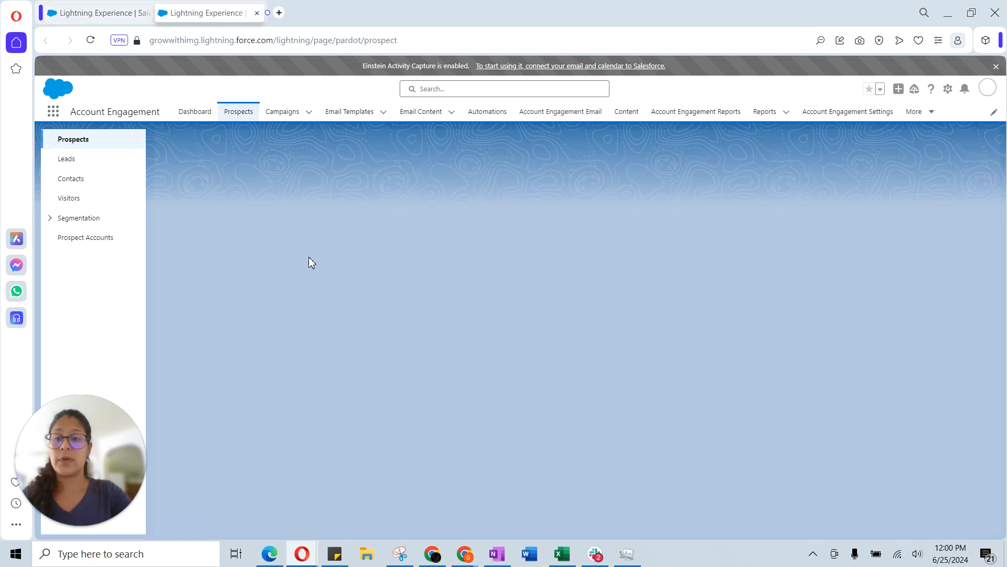
pyautogui.click(78, 217)
pyautogui.click(105, 238)
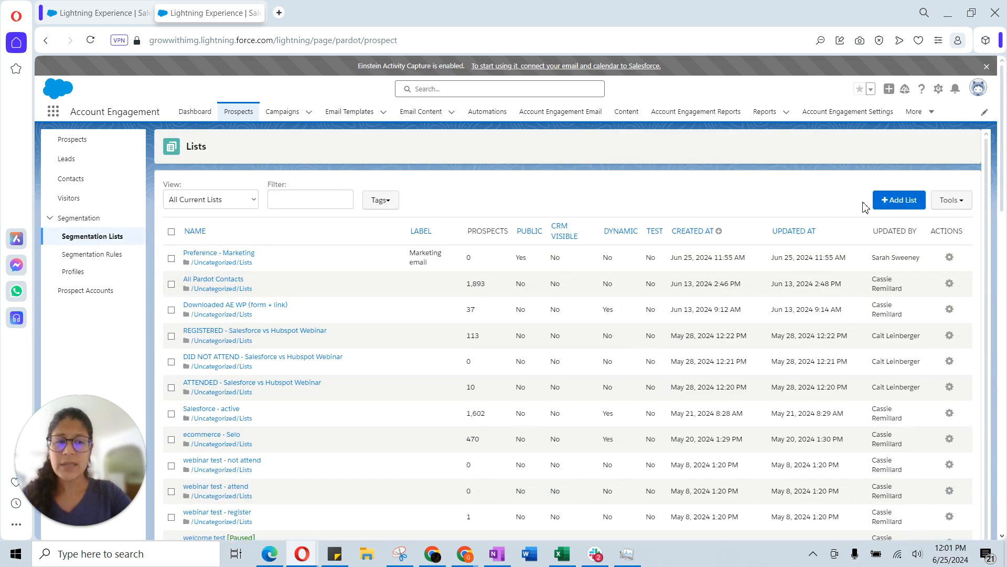
# Start a list named Test as a Public List, look at the label, description and preferences page options, and cancel it.
pyautogui.click(900, 203)
pyautogui.click(537, 220)
pyautogui.write('Test')
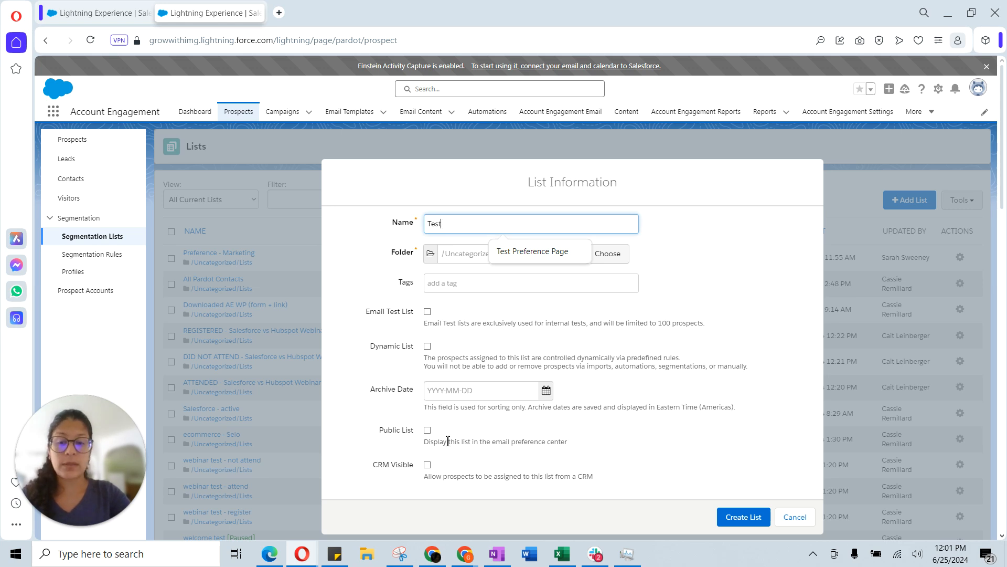
pyautogui.click(428, 431)
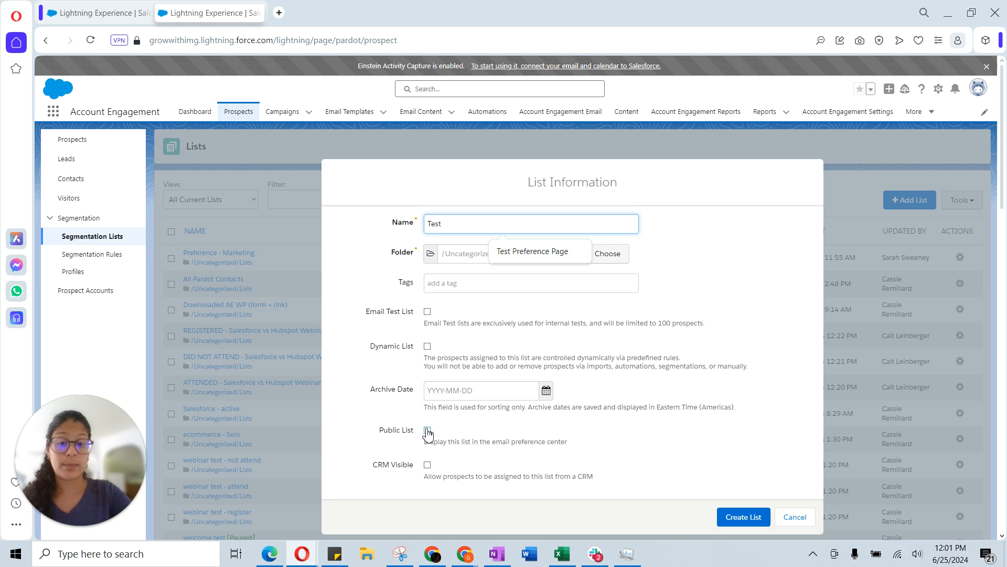
pyautogui.scroll(-3, 482, 369)
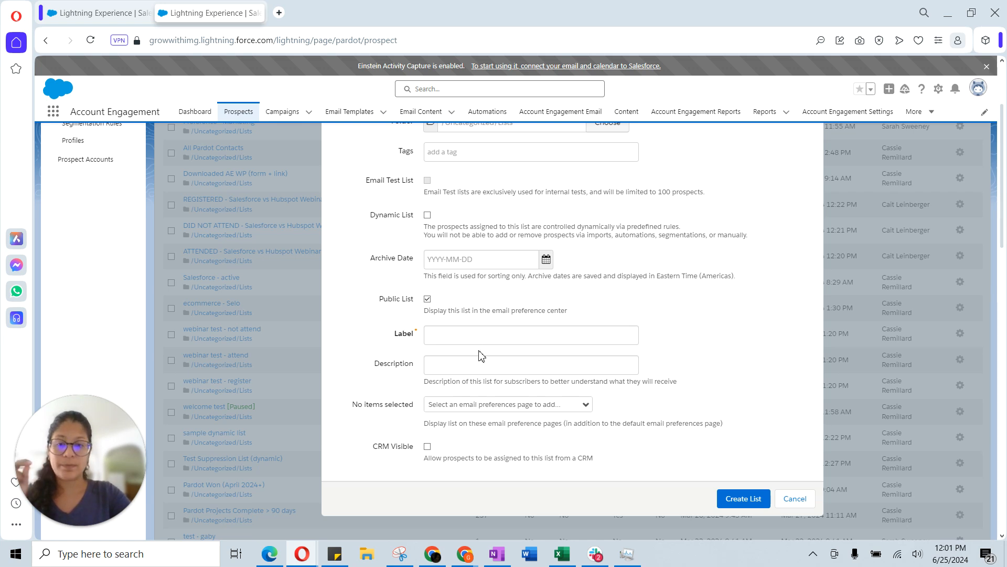
pyautogui.click(483, 363)
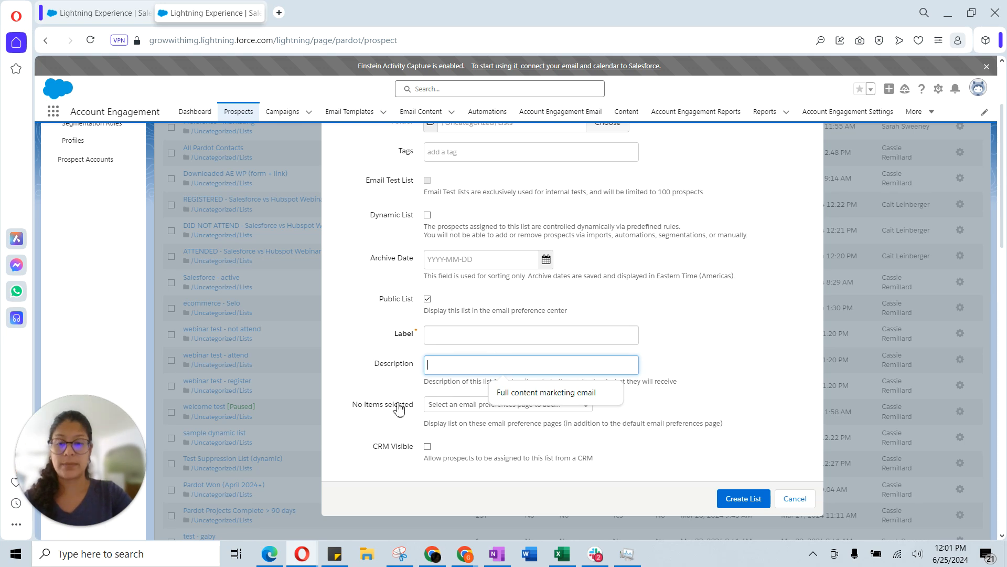
pyautogui.click(428, 416)
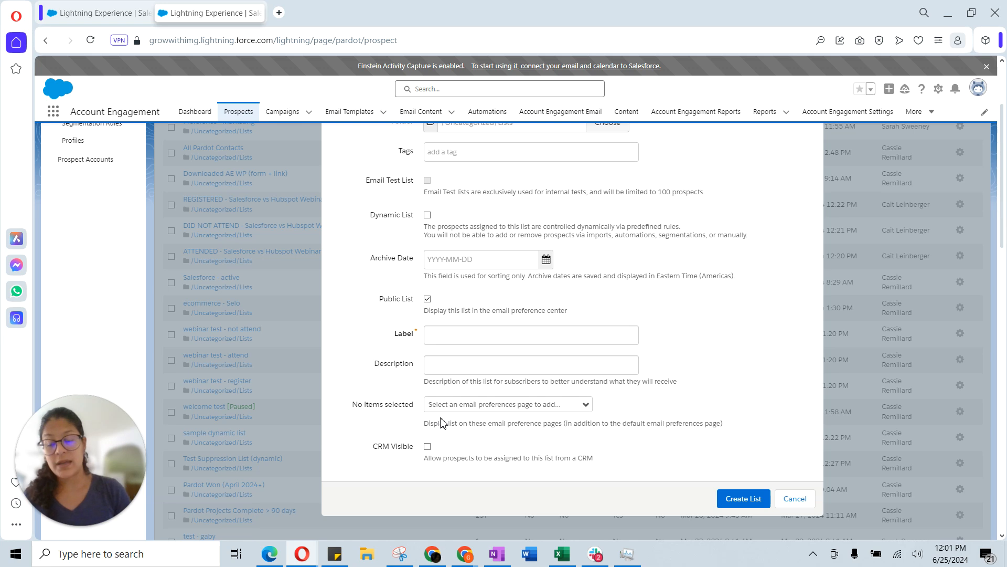
pyautogui.click(466, 408)
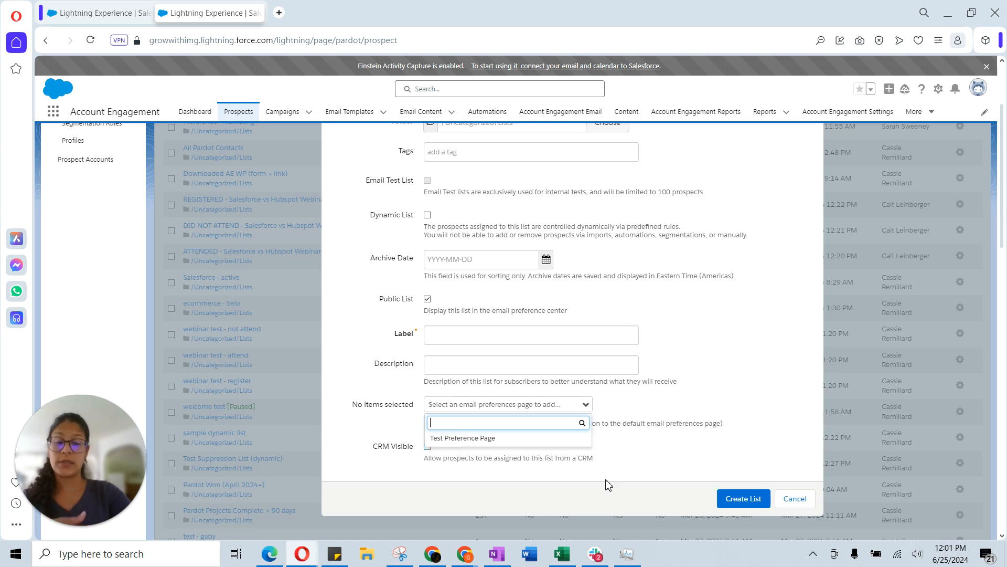
pyautogui.click(795, 499)
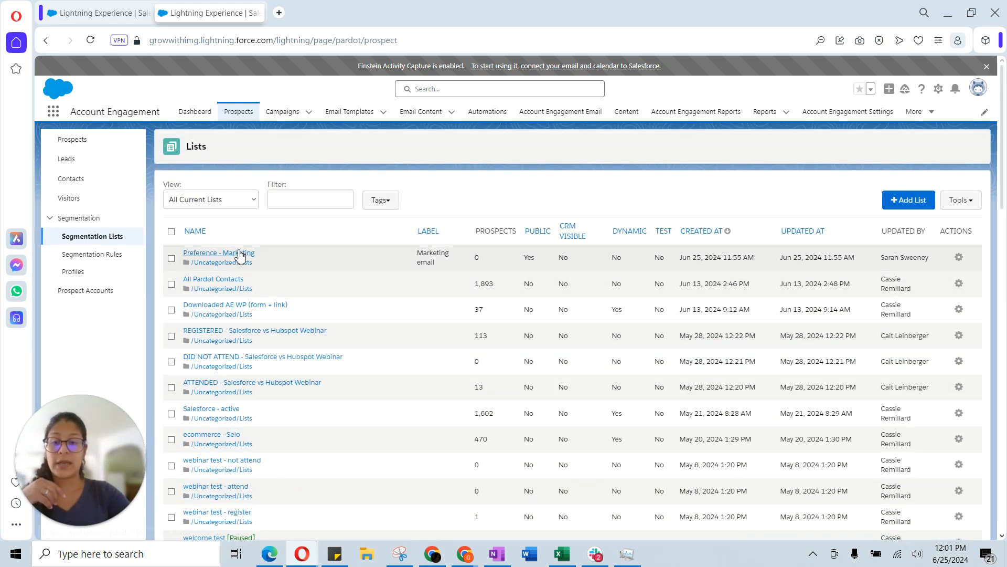
# Open the Preference - Marketing list for editing and examine its public setting, label, description and assigned email preferences page.
pyautogui.click(240, 255)
pyautogui.click(890, 149)
pyautogui.scroll(-2, 530, 325)
pyautogui.scroll(2, 530, 325)
pyautogui.scroll(-1, 509, 303)
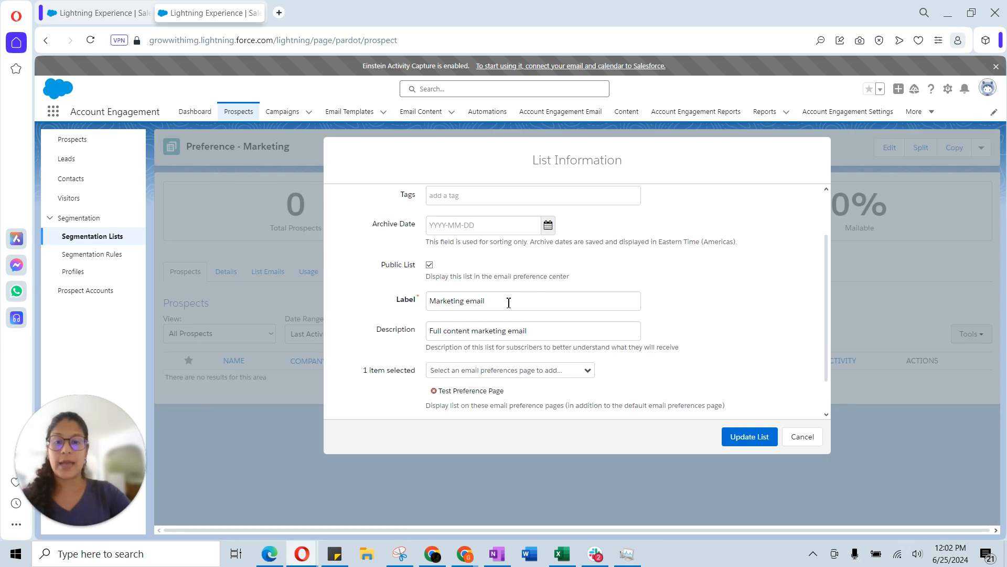
pyautogui.moveTo(484, 300); pyautogui.dragTo(424, 299)
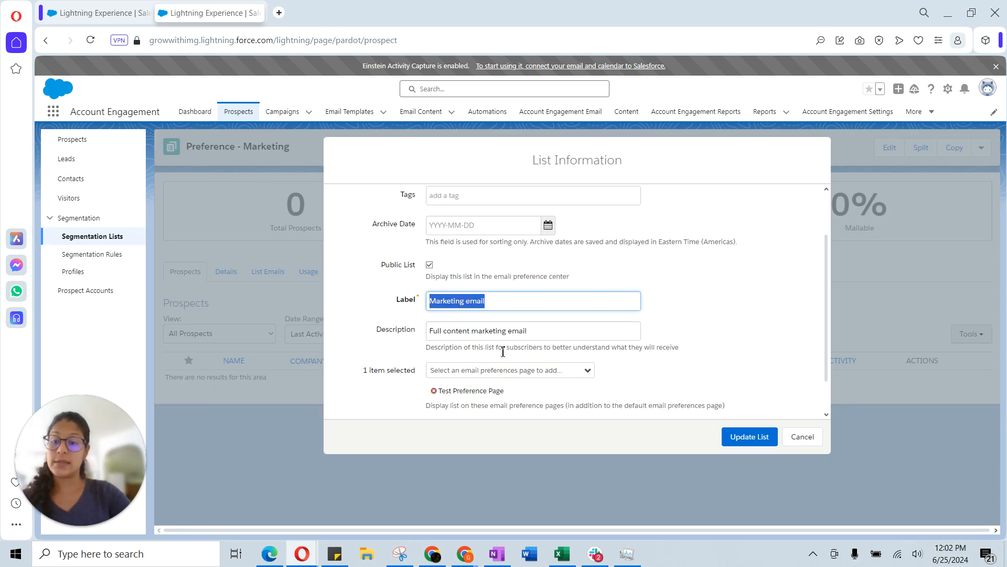
pyautogui.click(531, 331)
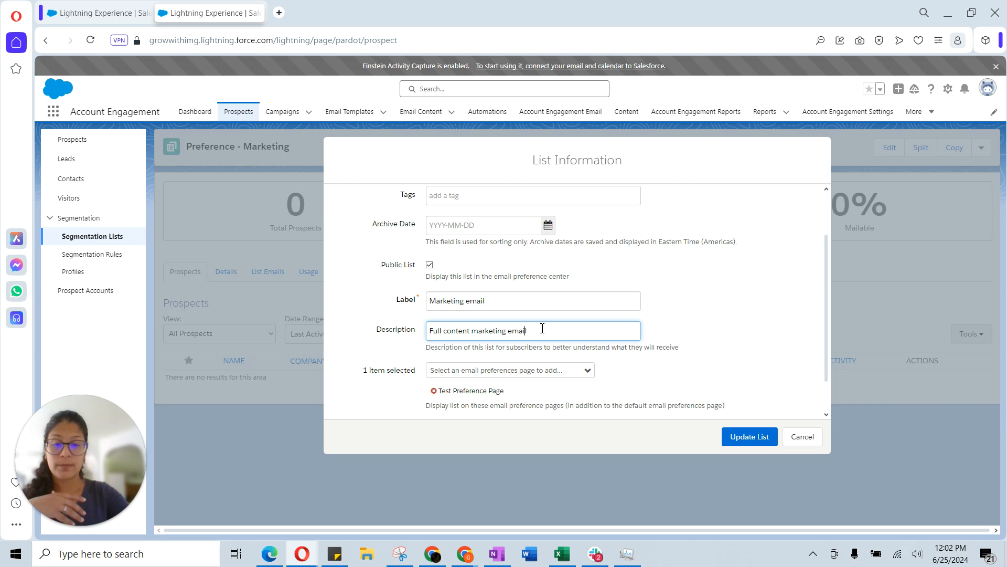
pyautogui.scroll(-1, 523, 334)
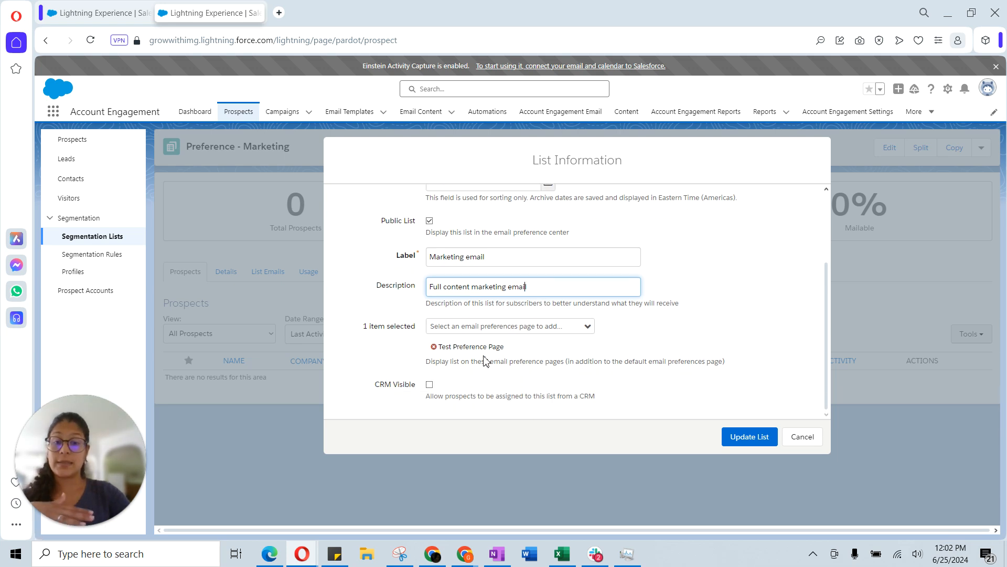
pyautogui.click(775, 439)
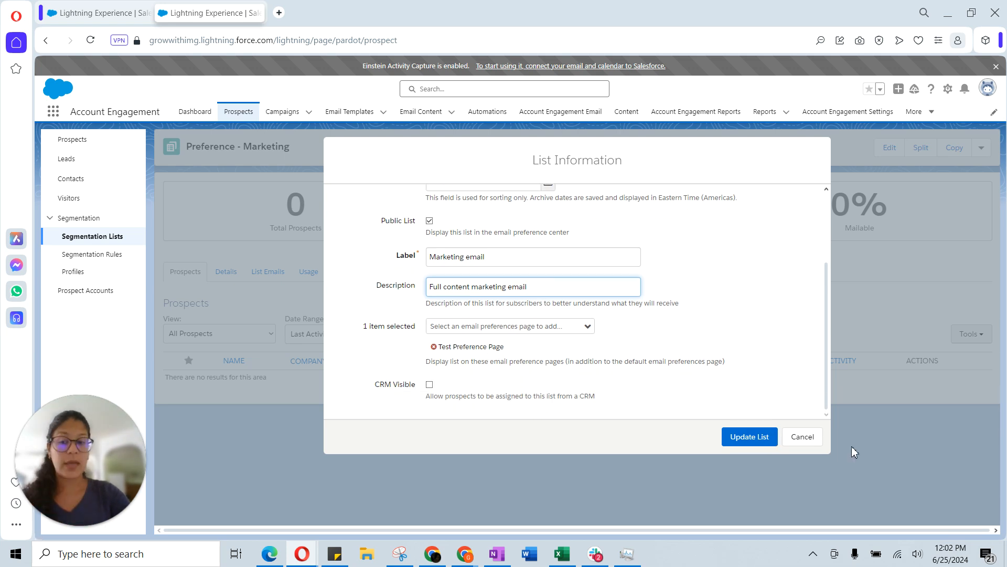
# Return to the Test Preference Page record, check its Lists section, and open its public link to examine the introductory text.
pyautogui.click(117, 13)
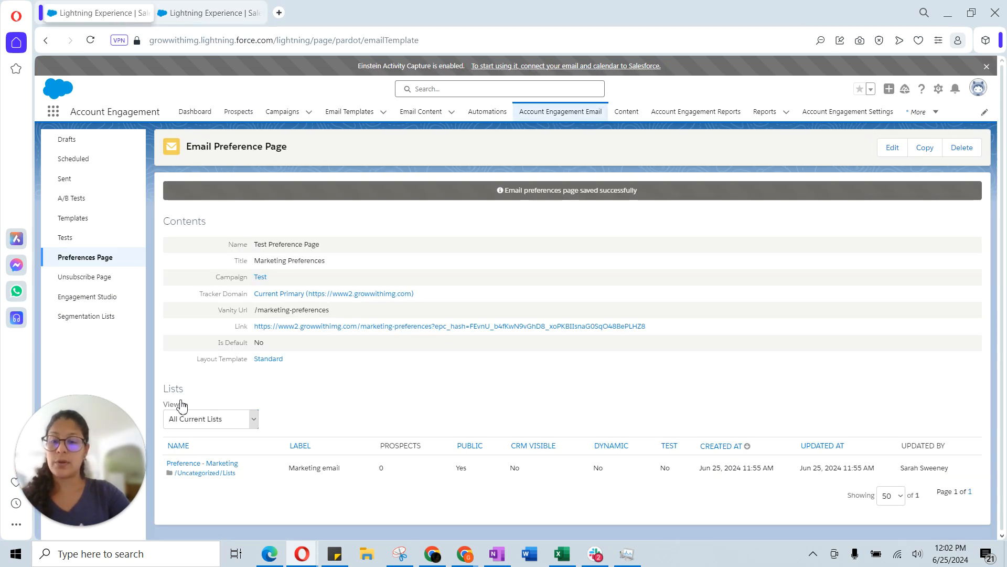
pyautogui.moveTo(190, 390); pyautogui.dragTo(166, 387)
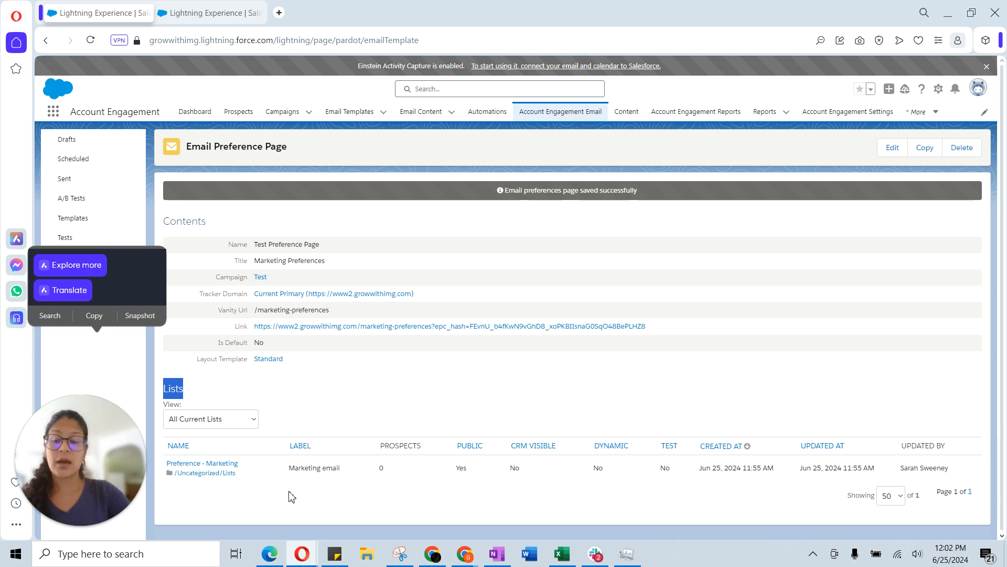
pyautogui.click(307, 412)
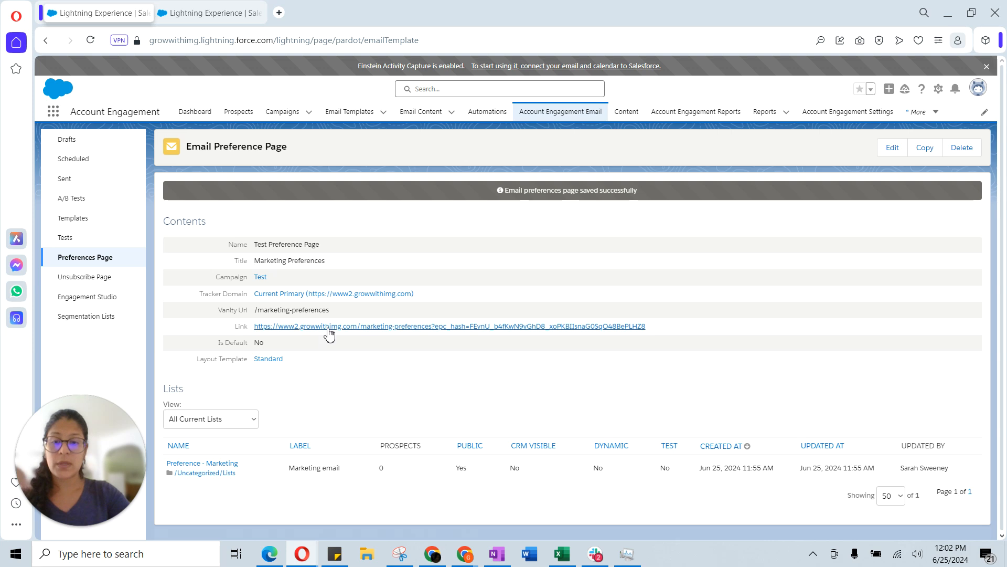
pyautogui.click(294, 329)
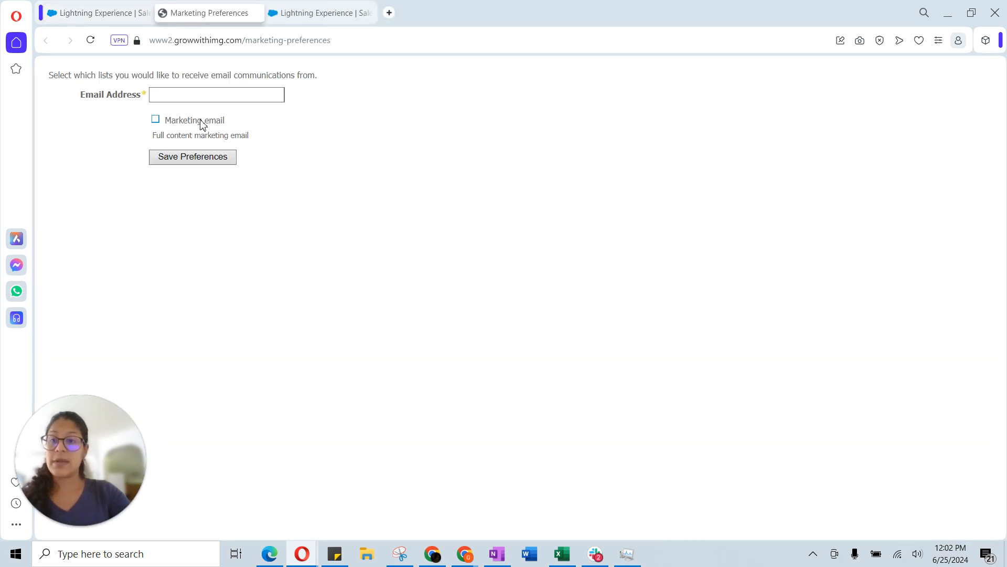
pyautogui.moveTo(49, 75); pyautogui.dragTo(318, 78)
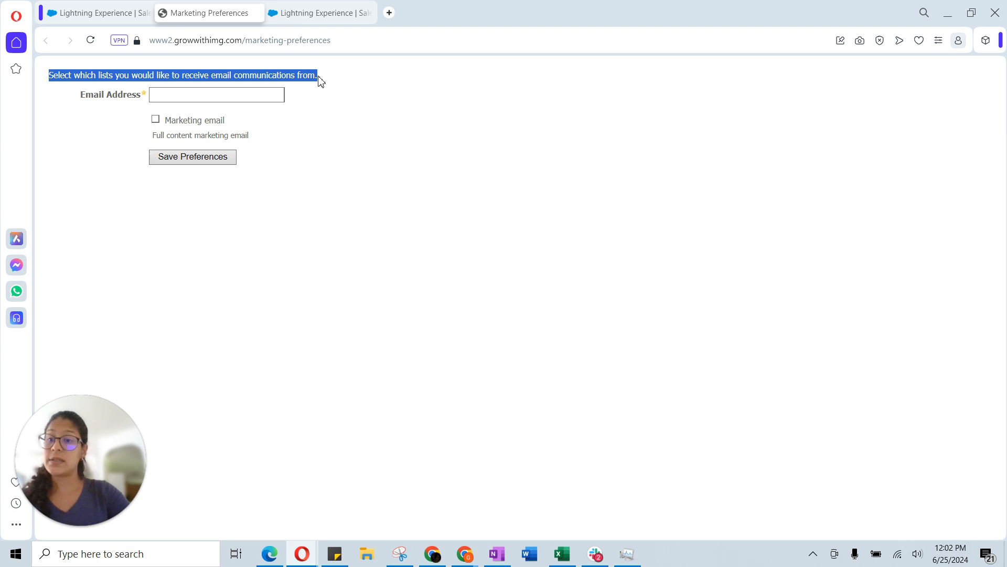
# Examine the Marketing email option and its description on the public preferences page, and close that page.
pyautogui.click(315, 103)
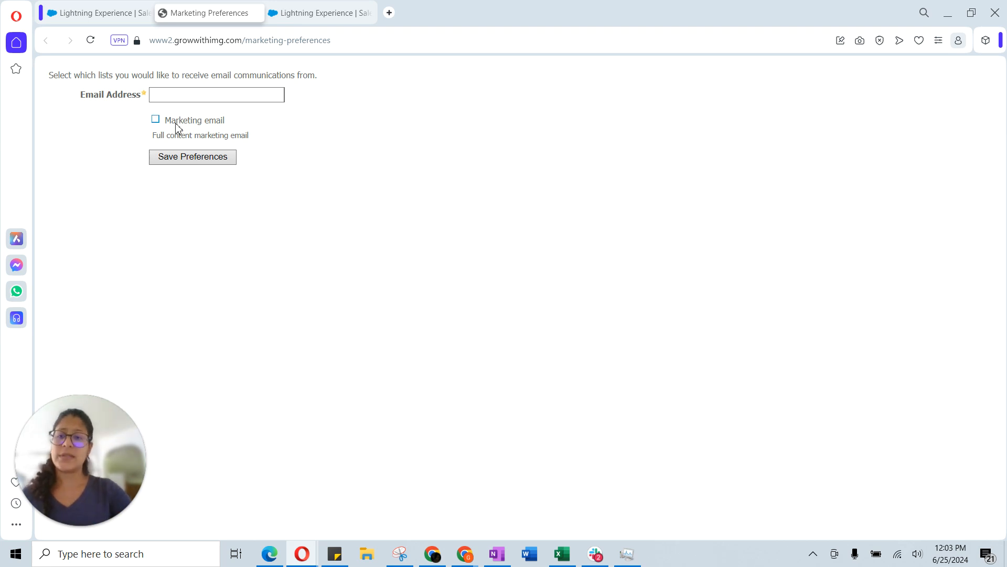
pyautogui.moveTo(230, 120); pyautogui.dragTo(163, 121)
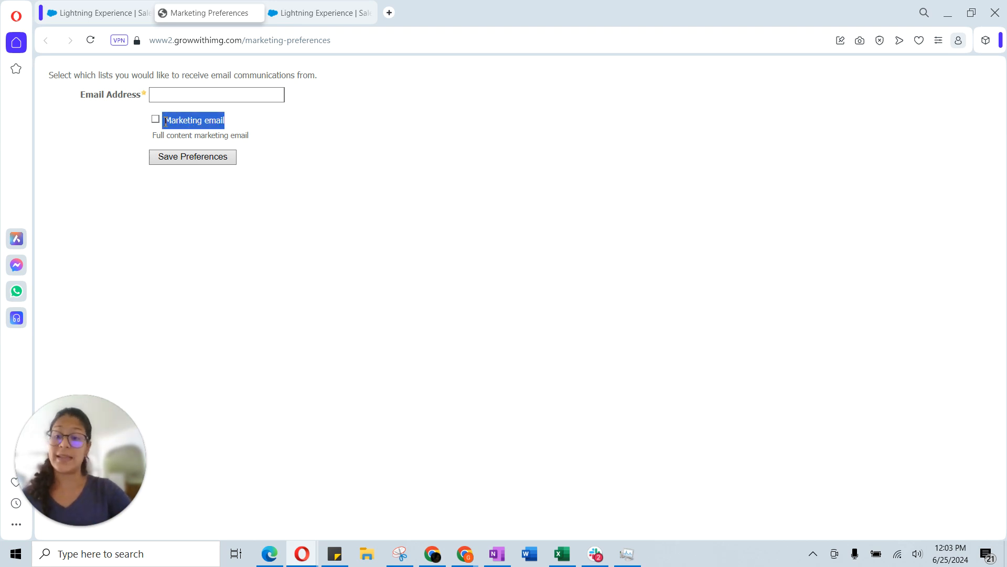
pyautogui.click(223, 124)
pyautogui.click(156, 122)
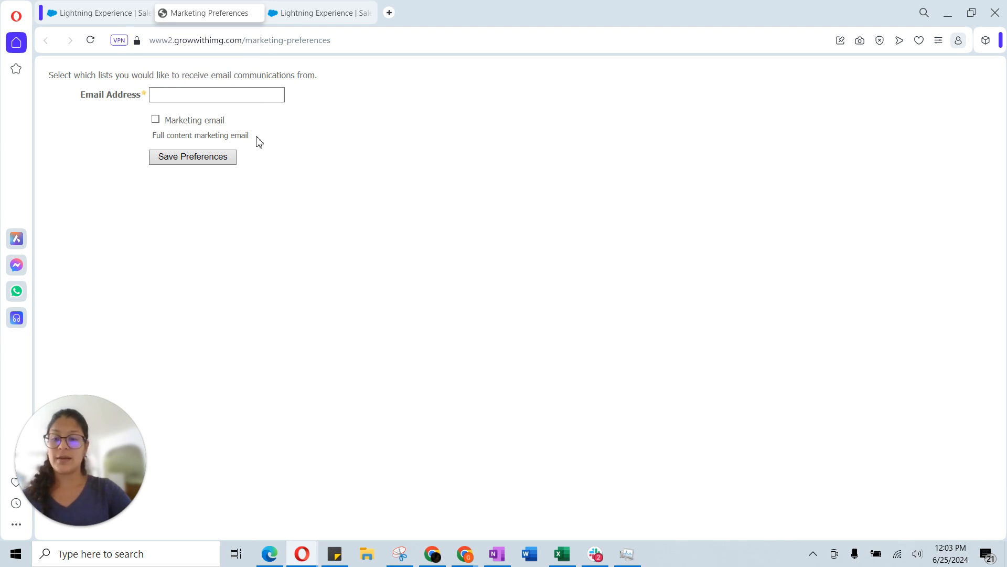
pyautogui.moveTo(249, 135); pyautogui.dragTo(154, 134)
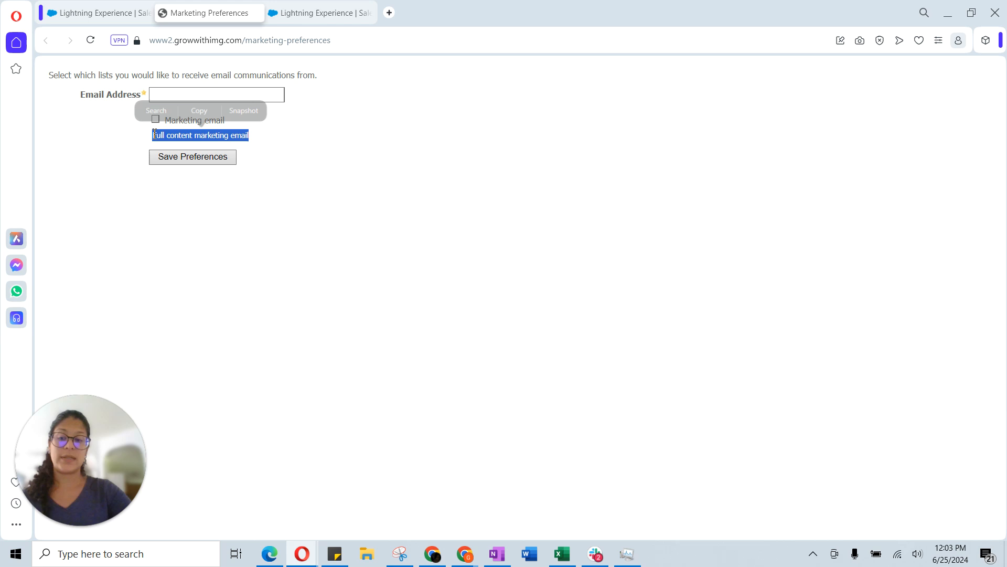
pyautogui.click(338, 210)
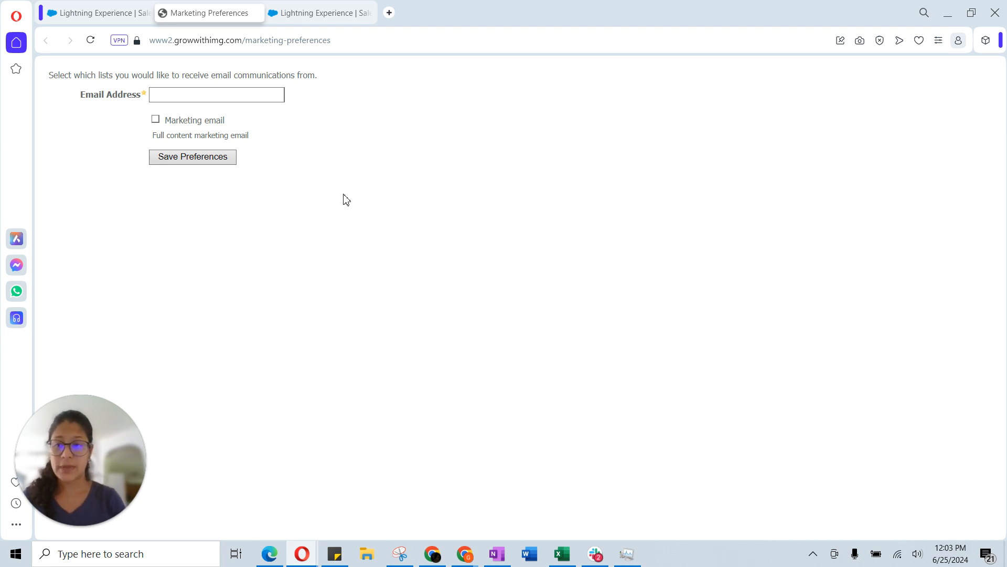
pyautogui.click(256, 14)
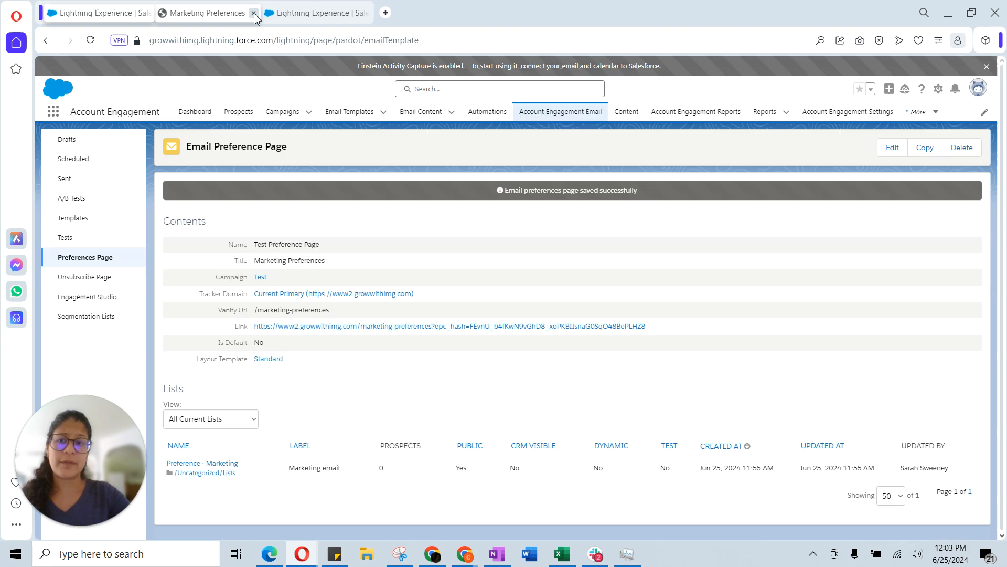